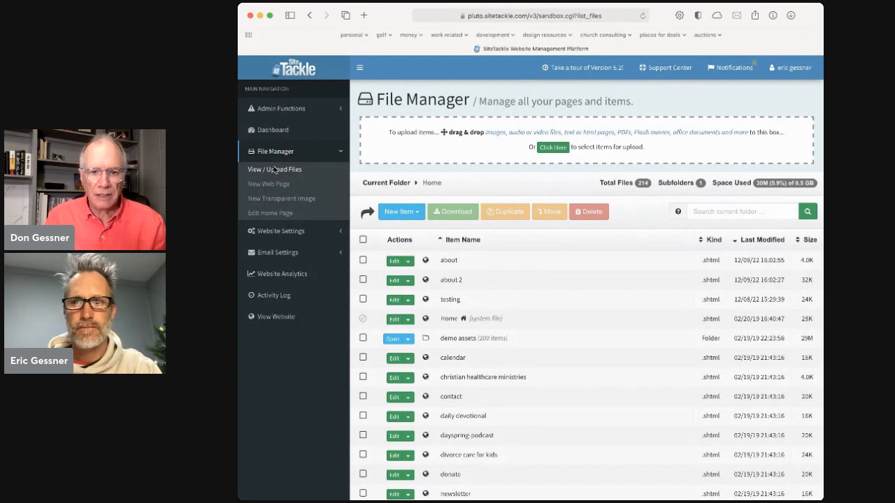
left_click(666, 67)
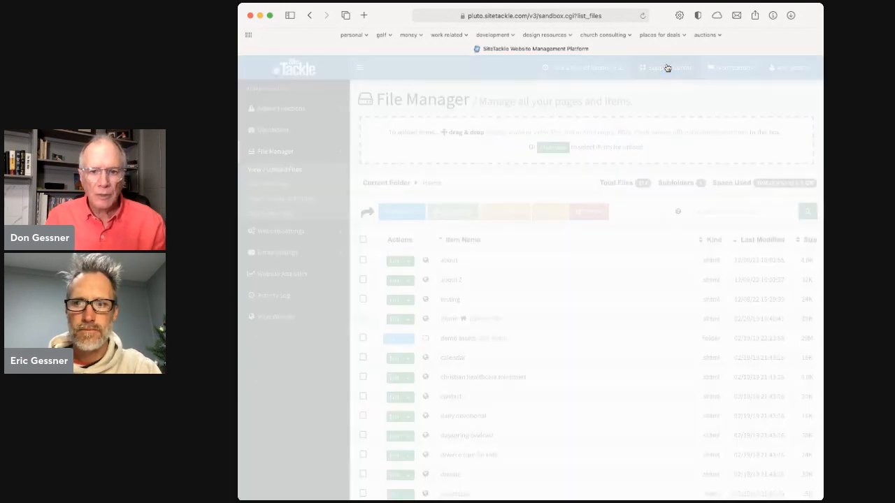
left_click(802, 68)
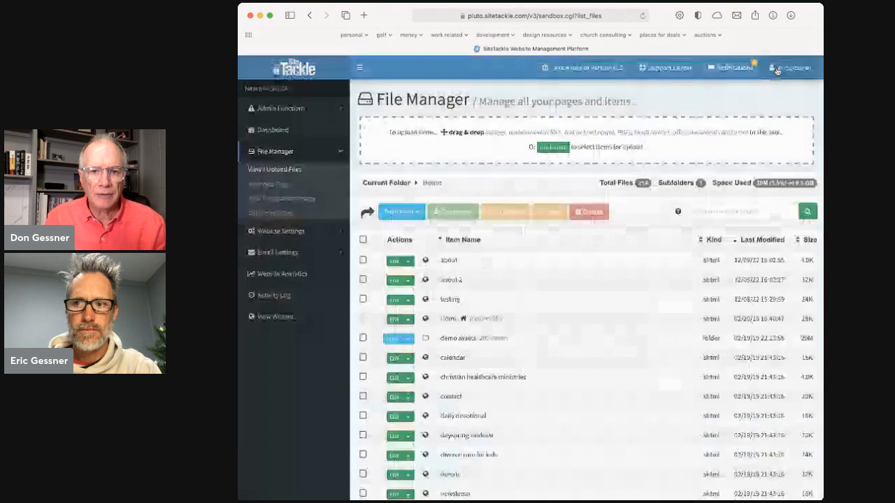
left_click(739, 66)
left_click(736, 67)
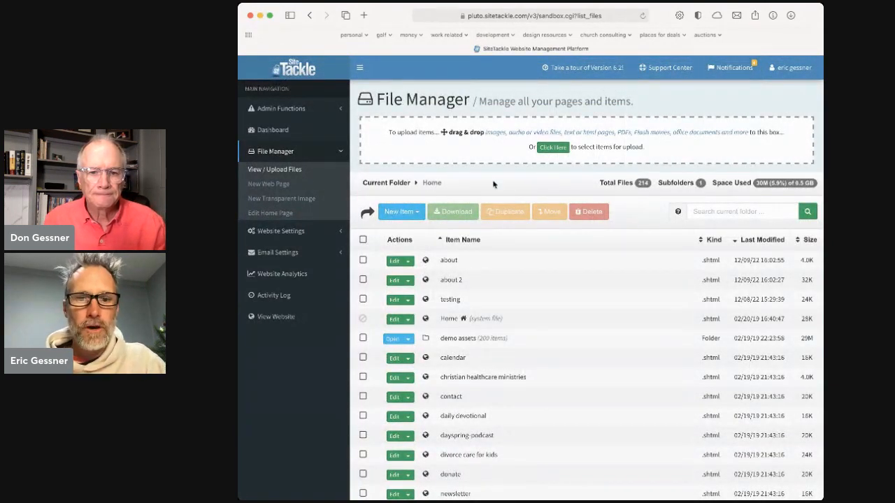
left_click(417, 214)
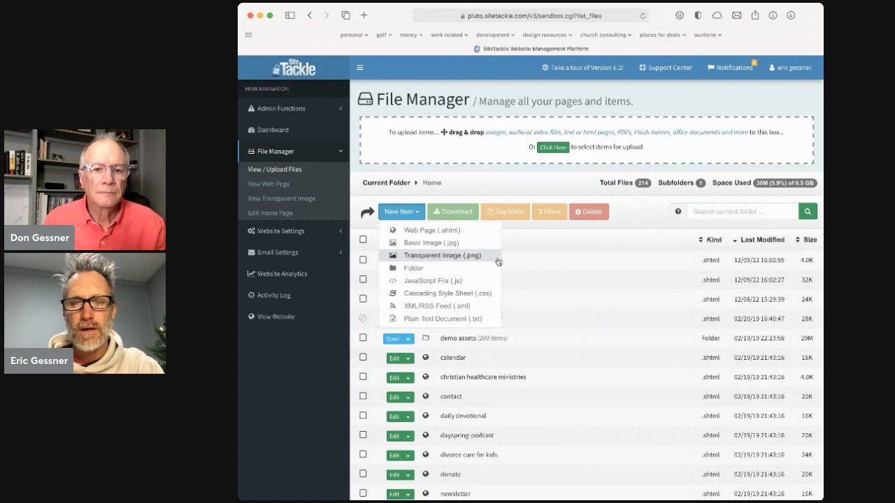
left_click(545, 279)
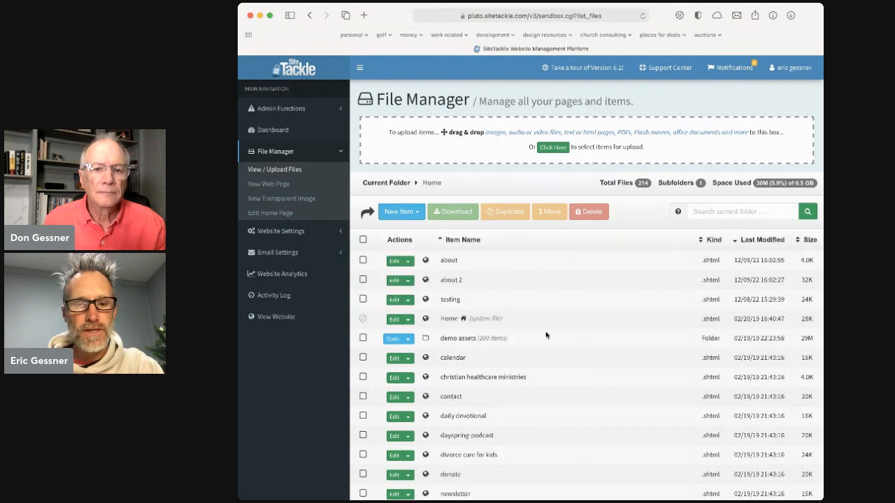
Open the blue-stage-praise-band image from the demo assets folder in the image editor, keeping its full resolution
scroll(558, 323, "down", 3)
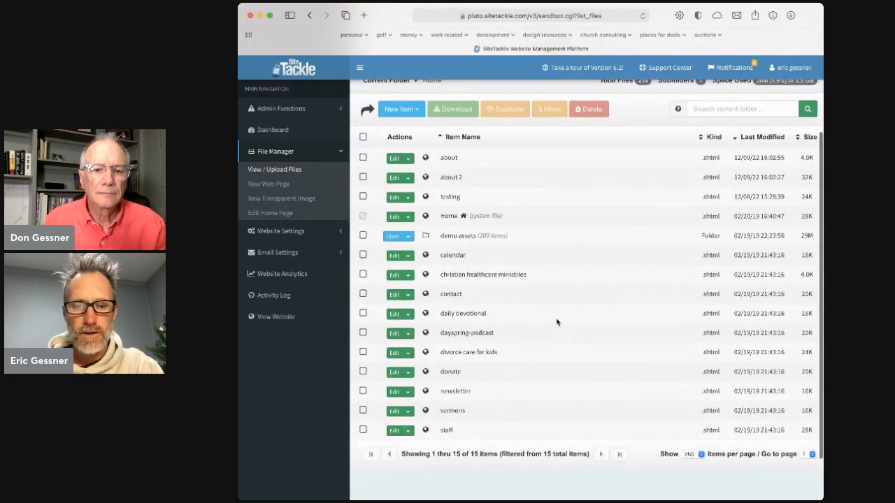
left_click(390, 237)
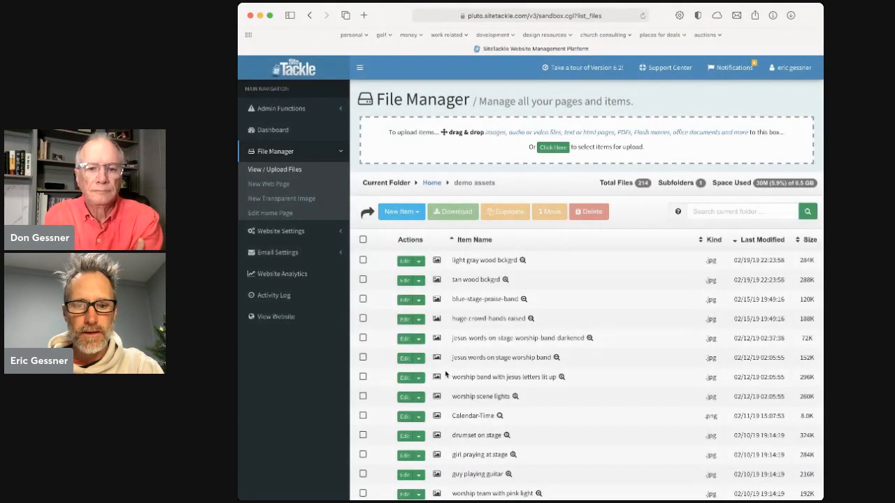
scroll(446, 374, "down", 1)
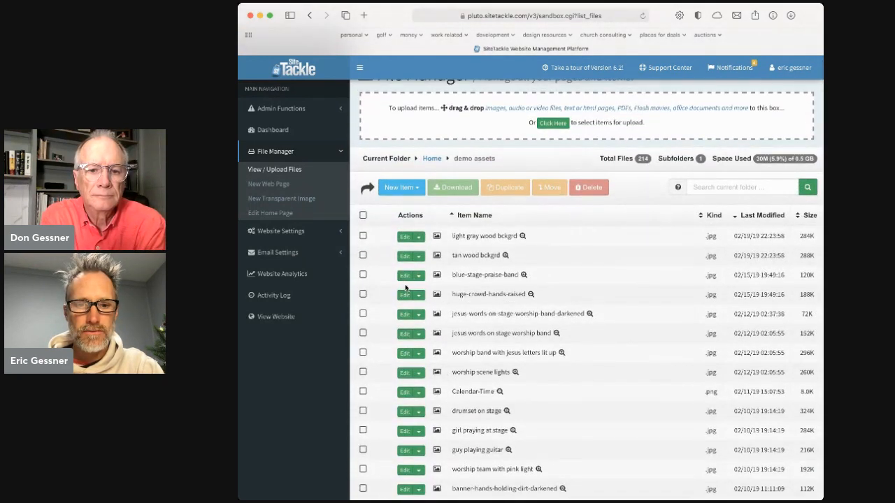
mouse_move(524, 276)
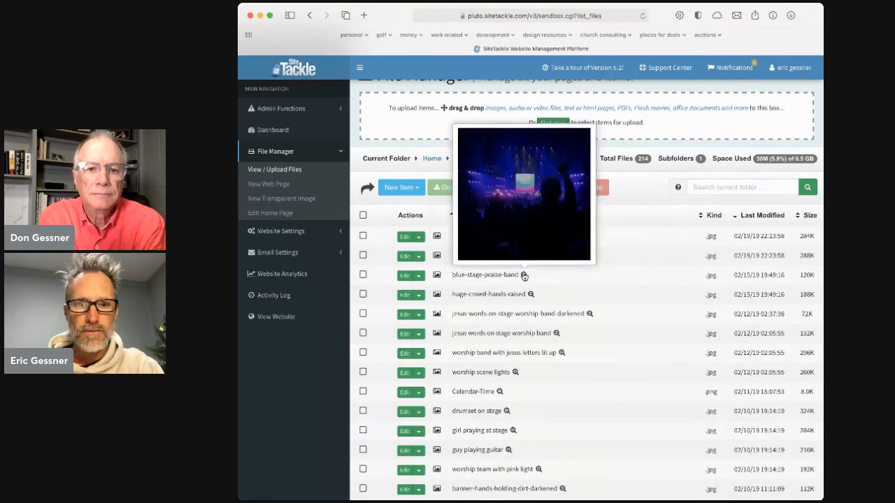
left_click(405, 276)
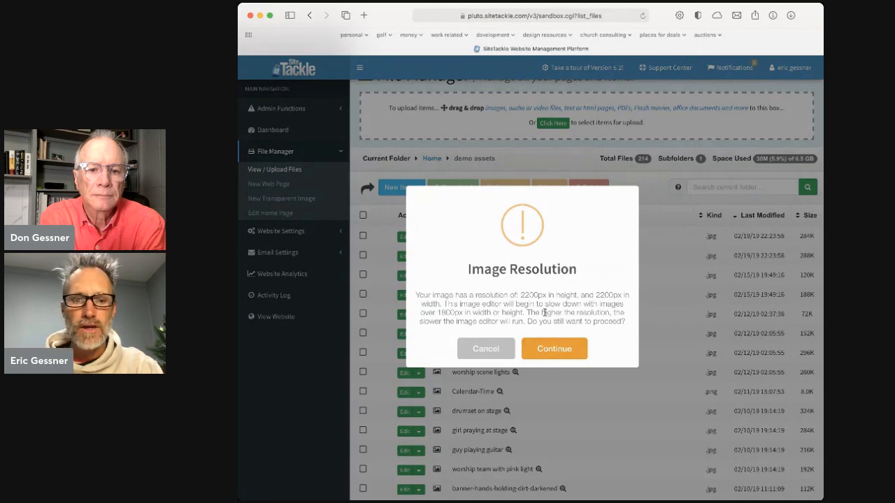
left_click(556, 350)
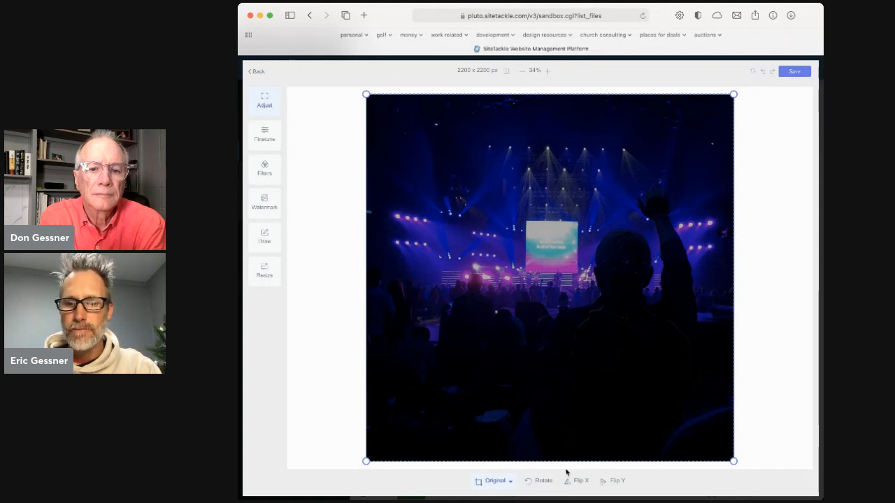
Crop the photo to the Landscape 16:9 ratio, with the crop area moved down to frame the stage and raised arm
left_click(503, 482)
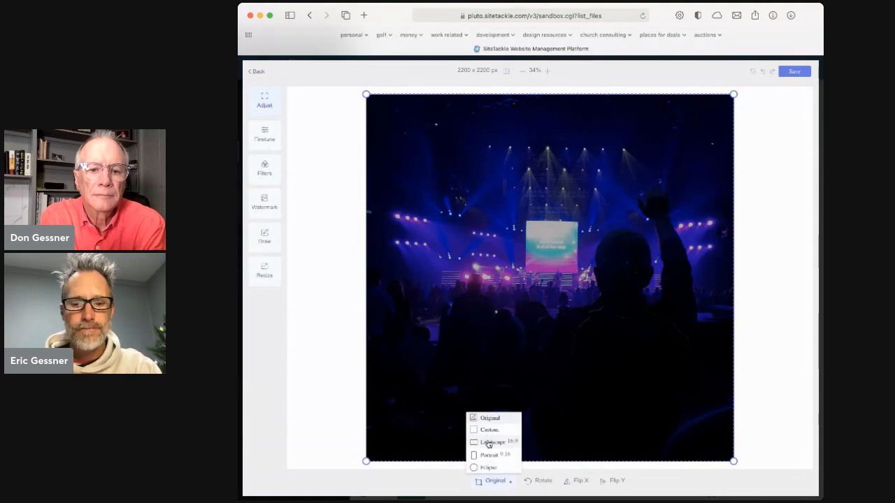
left_click(489, 444)
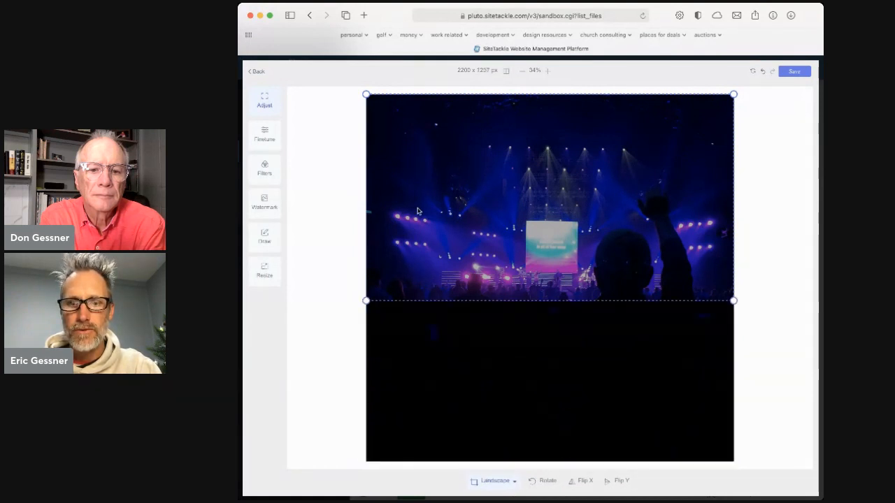
left_click_drag(546, 250, 523, 223)
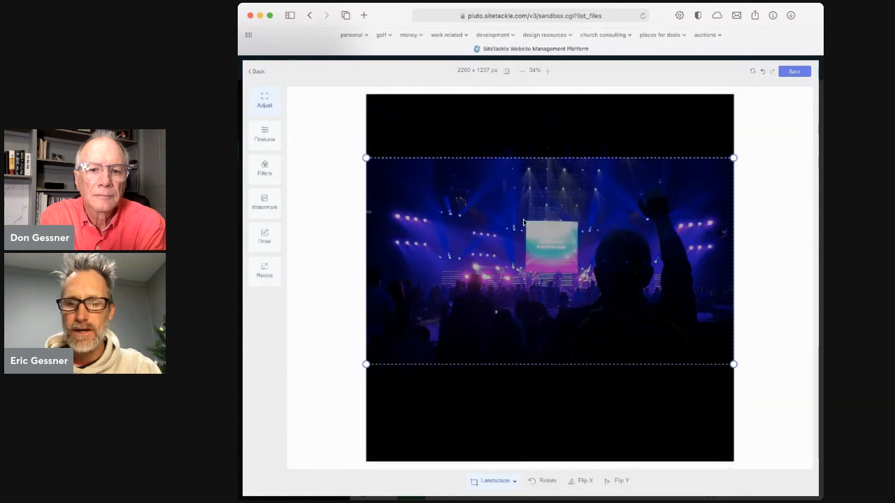
Try flipping the photo horizontally and vertically, and restore its original orientation
left_click(586, 482)
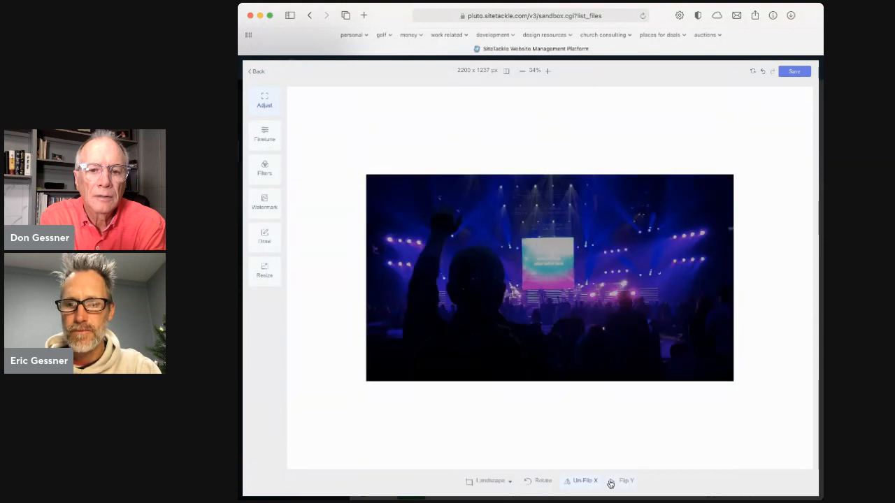
left_click(616, 483)
left_click(617, 482)
left_click(591, 482)
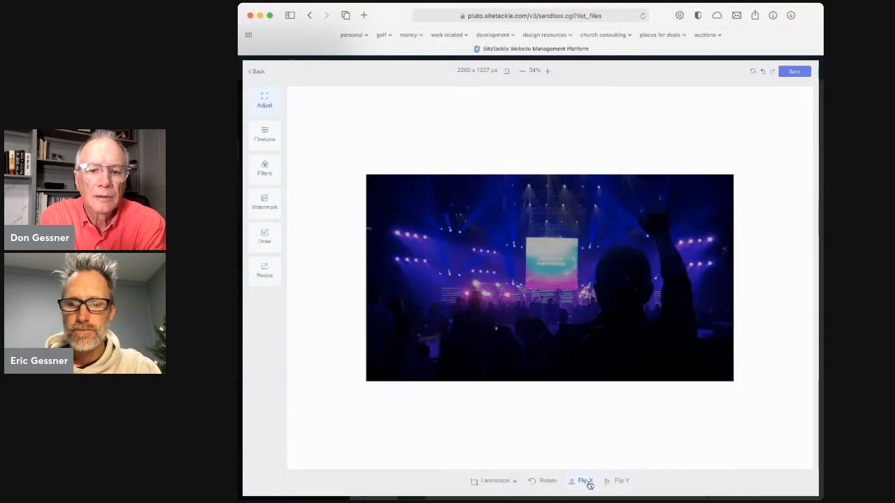
left_click(266, 134)
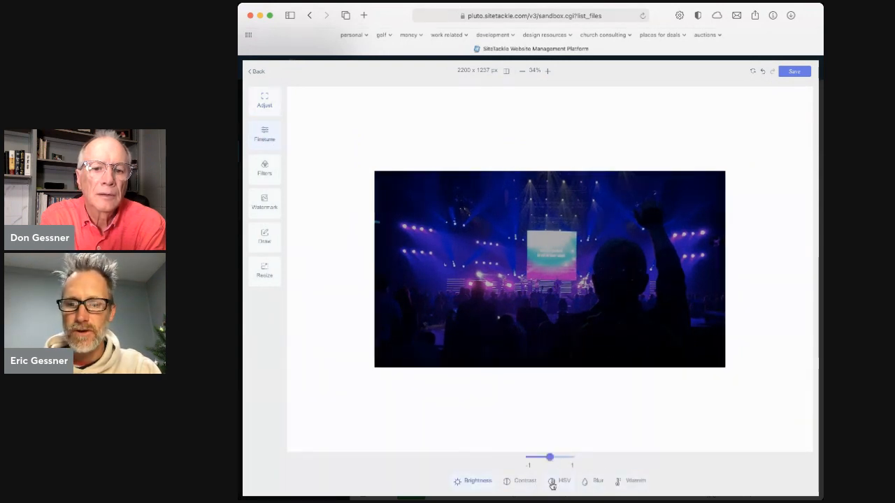
left_click(267, 170)
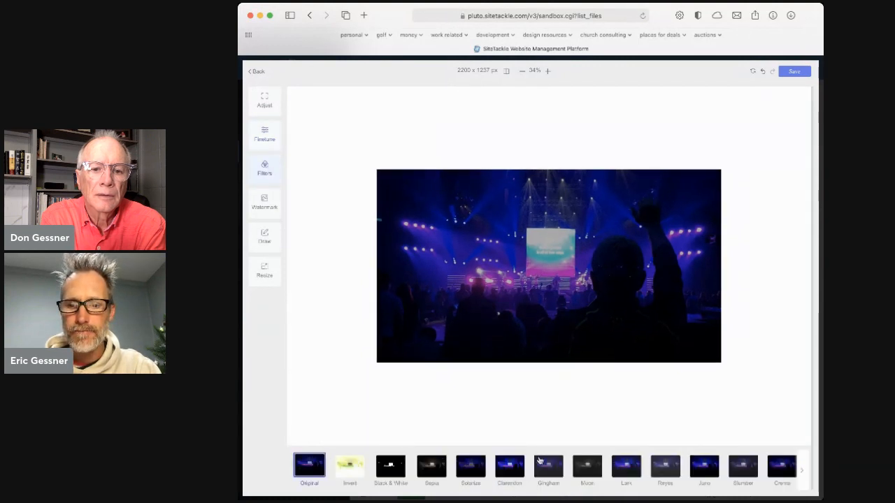
left_click(263, 205)
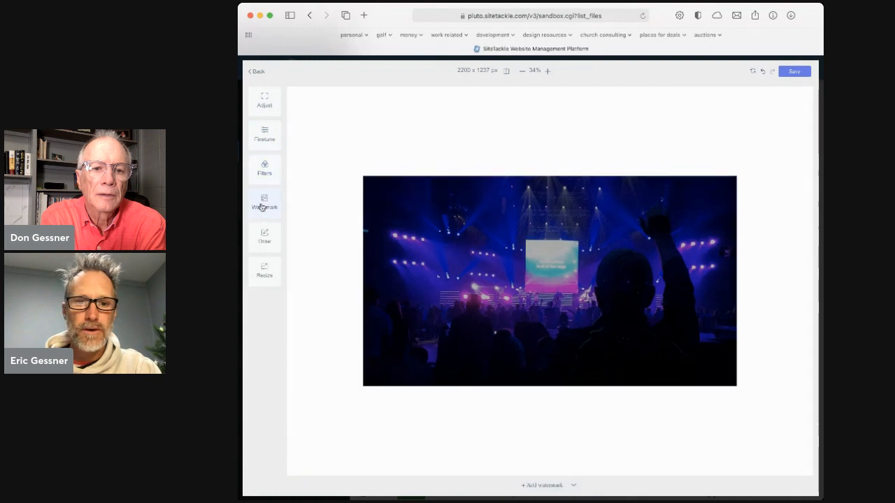
left_click(573, 486)
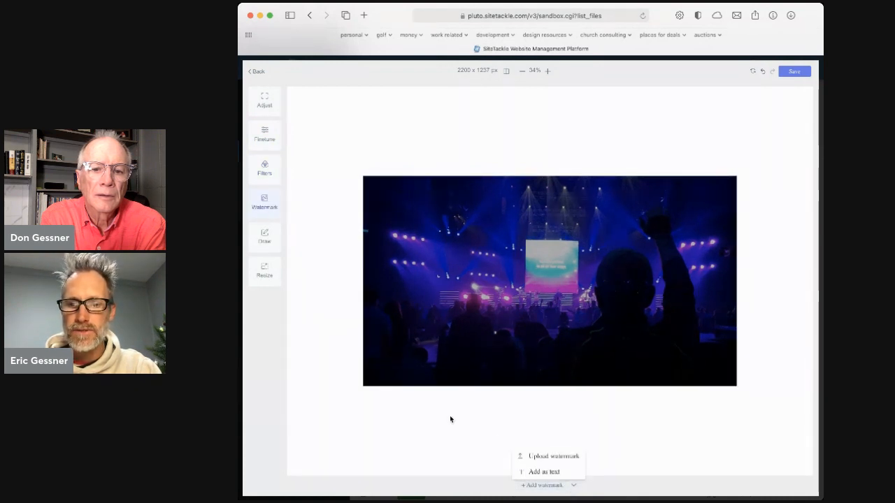
left_click(266, 237)
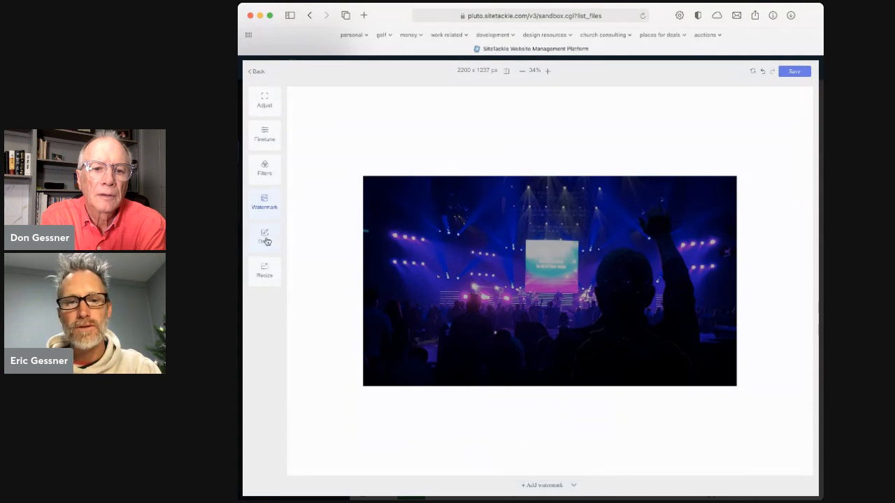
Try overlaying a small, tilted screenshot image on the upper left part of the photo, and delete it
left_click(264, 236)
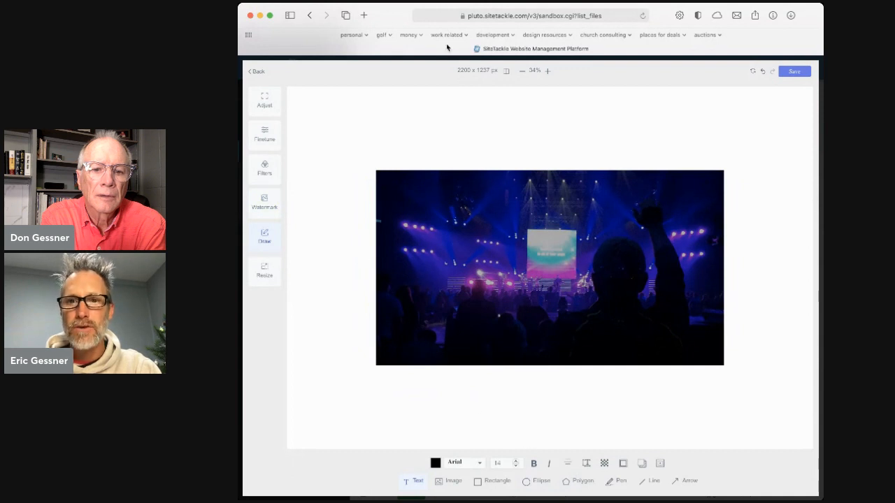
left_click(453, 481)
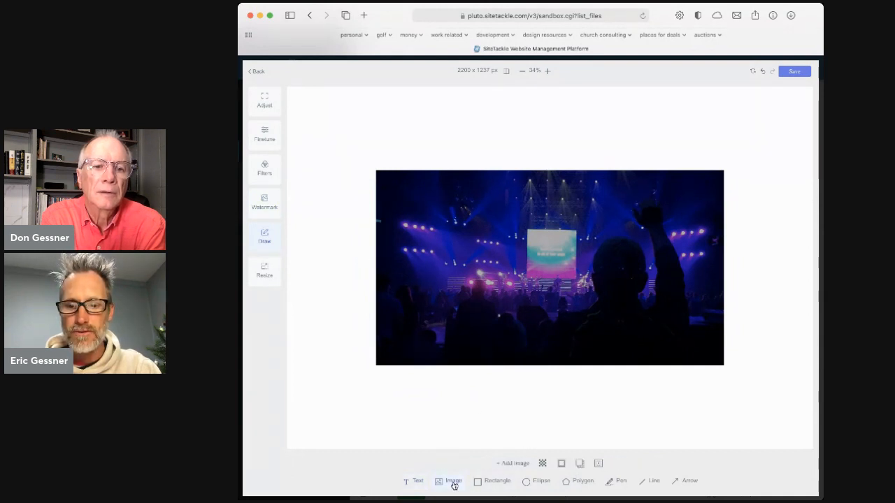
left_click(515, 465)
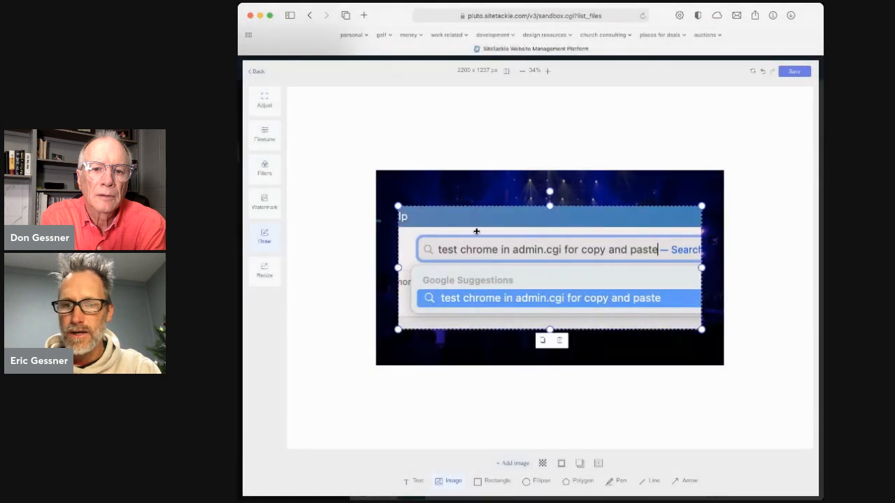
left_click_drag(398, 207, 425, 248)
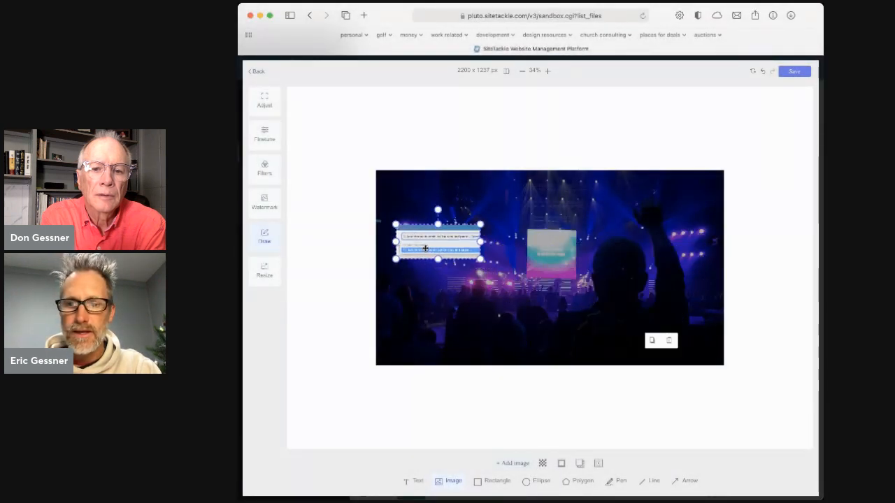
left_click_drag(438, 210, 428, 211)
left_click_drag(425, 246, 424, 231)
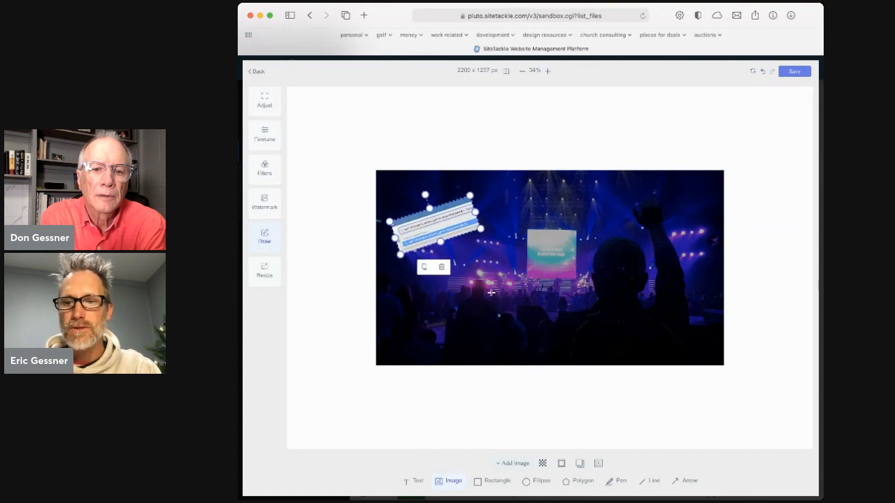
left_click(441, 267)
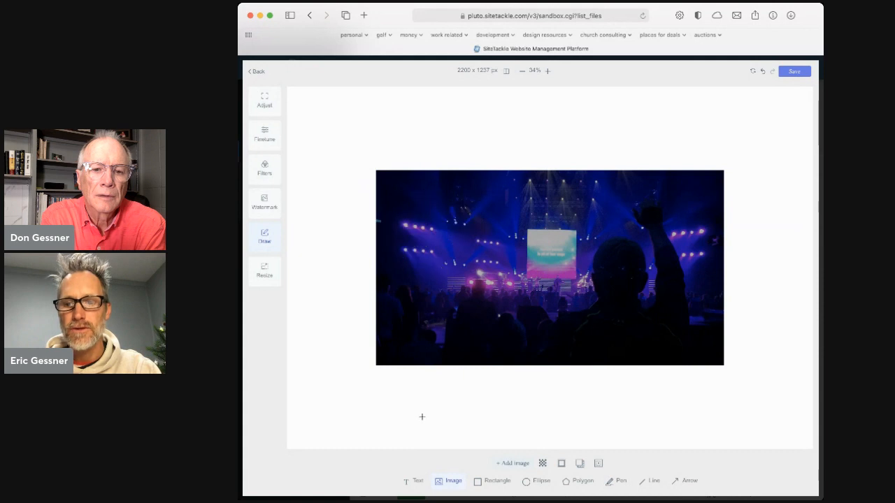
Draw a nearly square rectangle on the photo to the left of the stage screen and fill it with green
left_click(495, 482)
left_click_drag(425, 223, 506, 302)
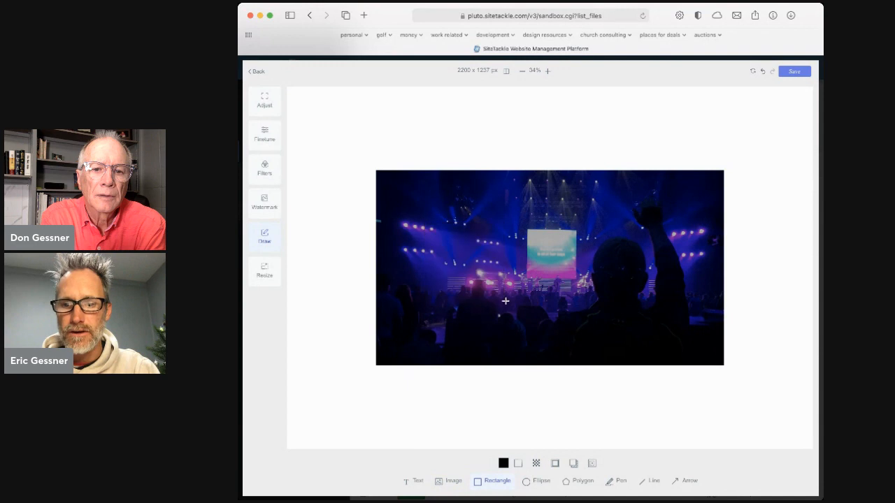
left_click(502, 467)
left_click(509, 373)
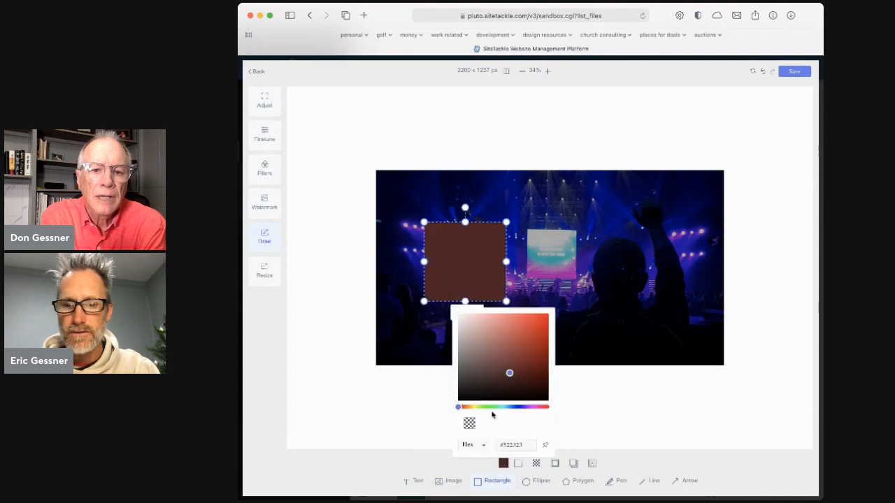
left_click(492, 406)
left_click(516, 335)
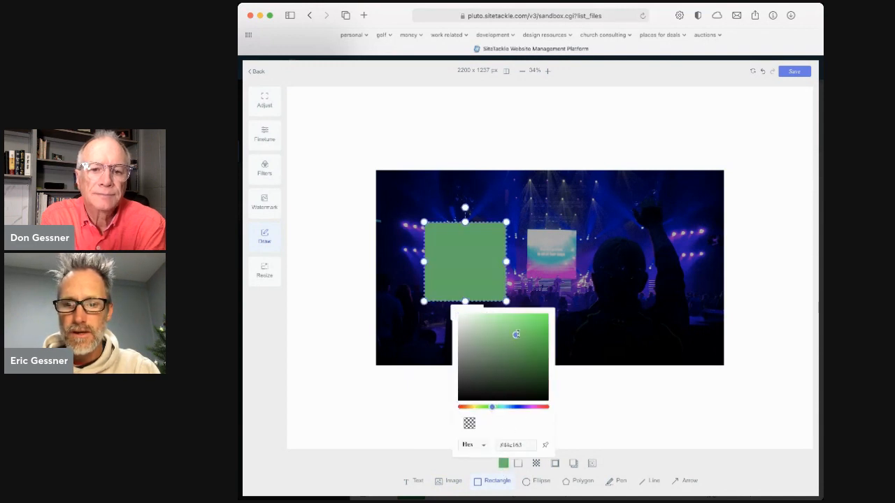
left_click(573, 400)
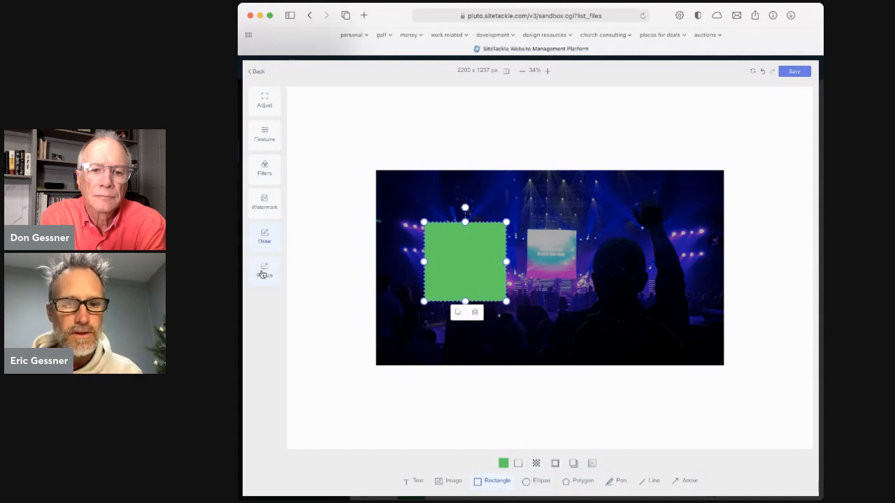
Add a placeholder text watermark, narrow its box to two lines and place it tilted clockwise near the raised arm
left_click(264, 201)
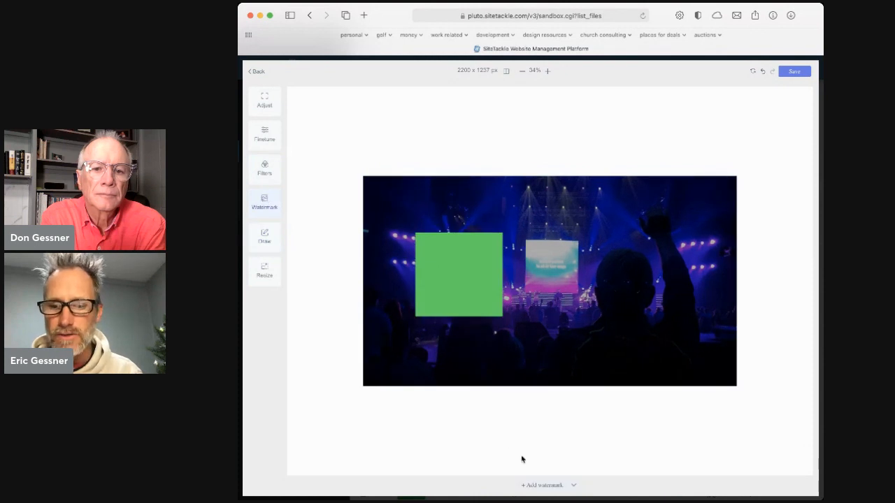
left_click(569, 483)
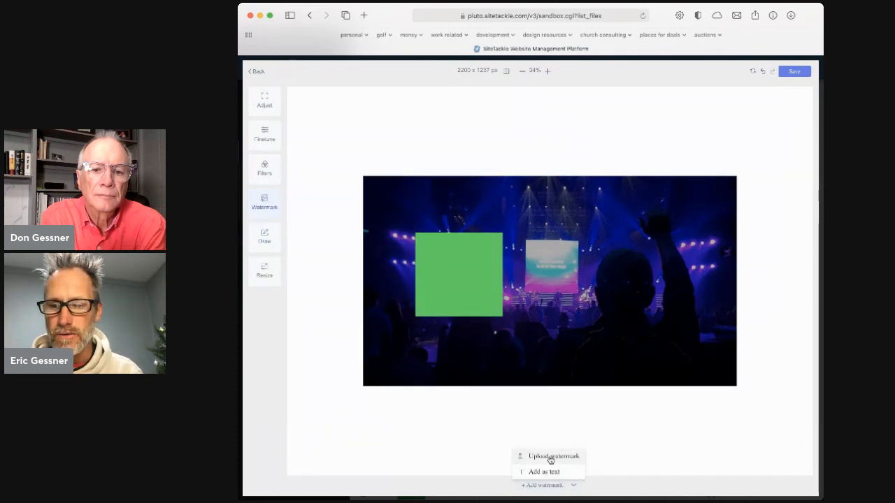
left_click(546, 472)
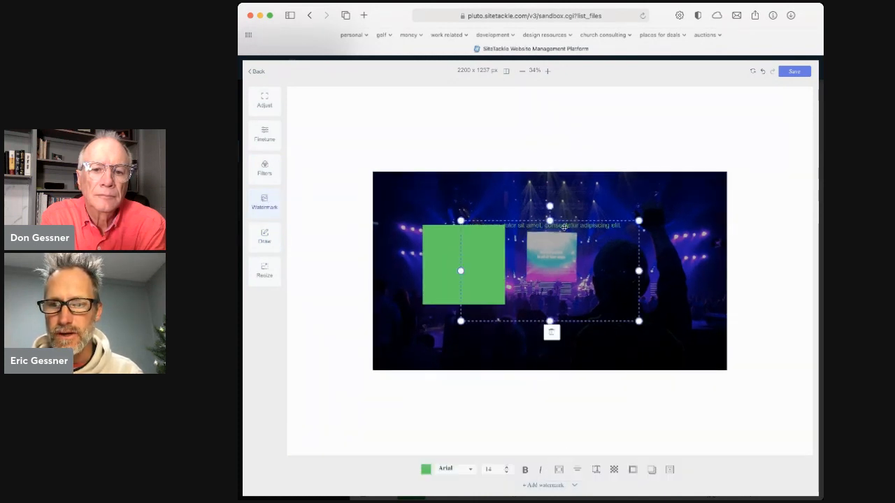
left_click_drag(546, 294, 567, 382)
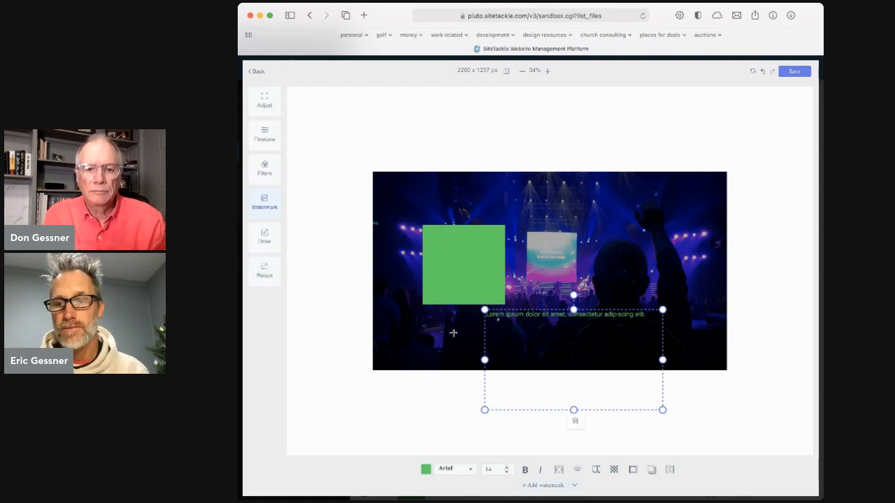
left_click_drag(663, 410, 642, 399)
left_click_drag(642, 354, 594, 342)
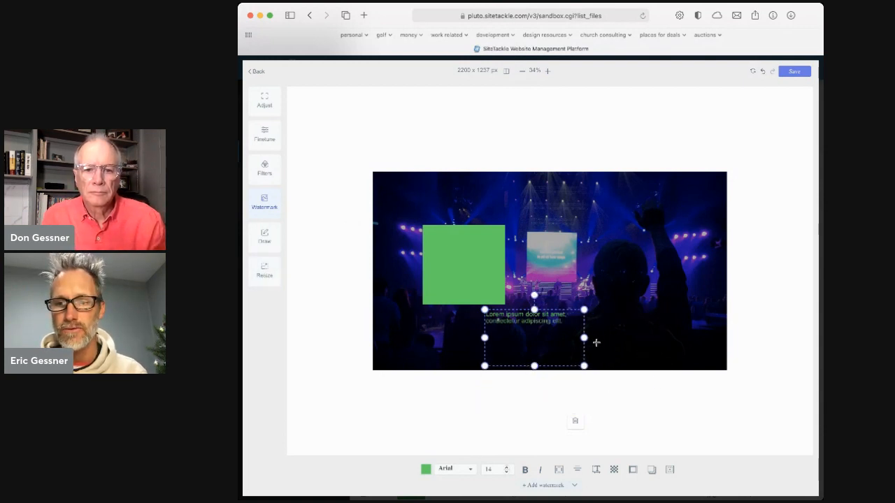
left_click_drag(534, 326, 653, 213)
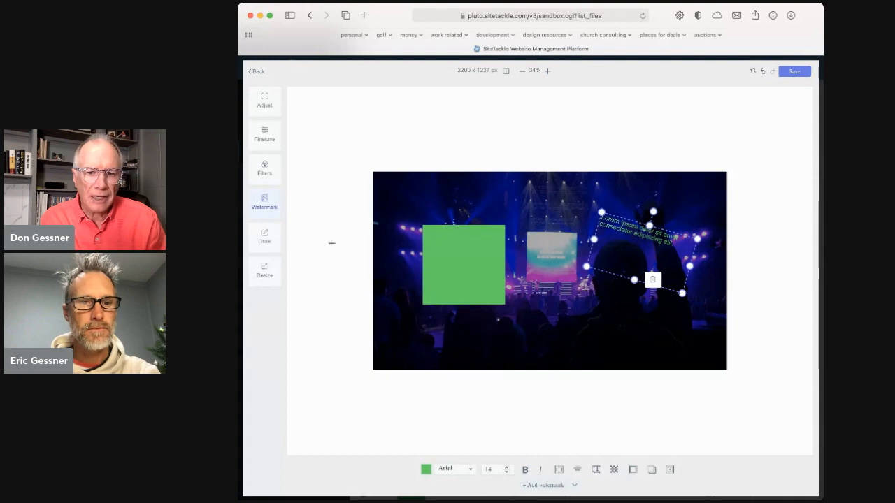
Open the photo's Resize settings
left_click(271, 270)
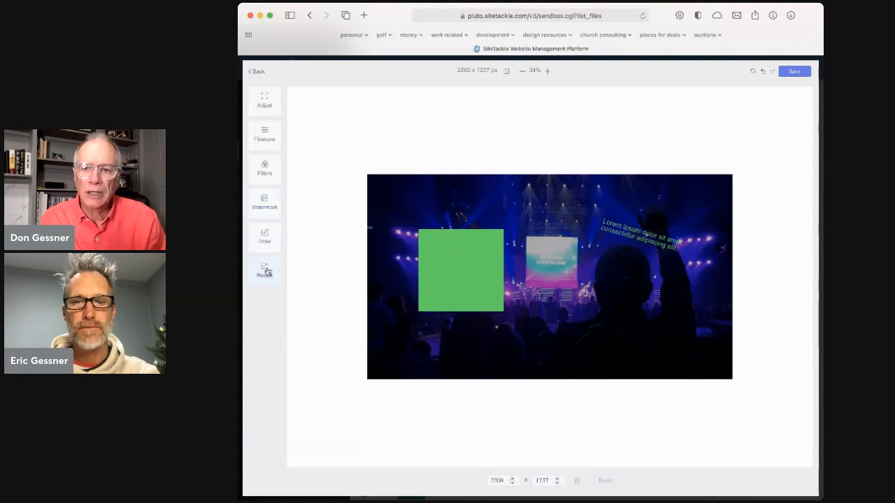